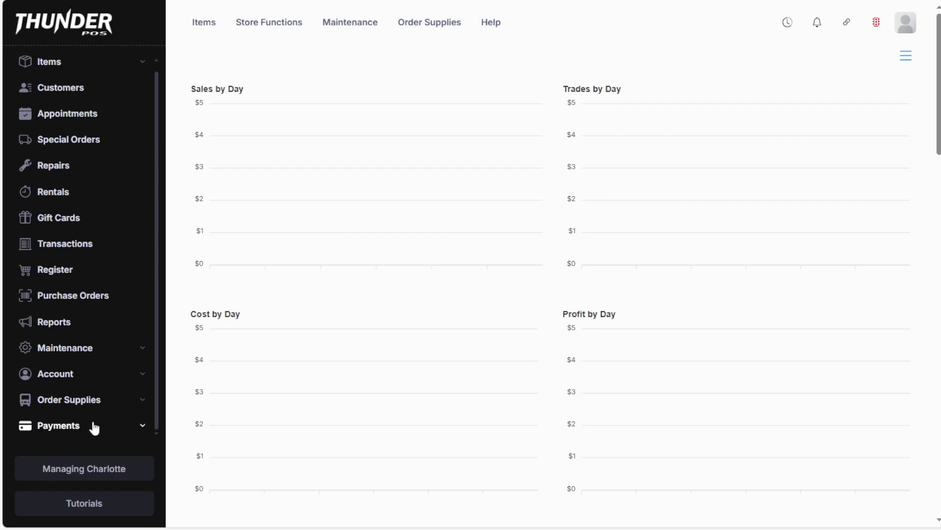
Expand the Payments group in the Thunder POS sidebar and scroll to Stripe Payments.
{"action": "left_click", "coordinate": [95, 427]}
{"action": "scroll", "coordinate": [73, 422], "scroll_direction": "down", "scroll_amount": 1}
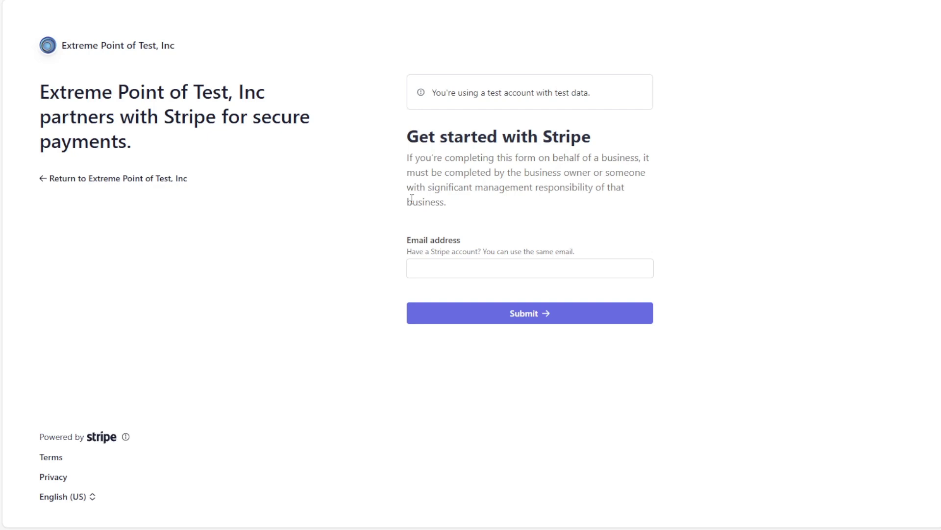
Enter the business owner's email on Stripe's signup form, then return to the Thunder POS site.
{"action": "left_click", "coordinate": [541, 268]}
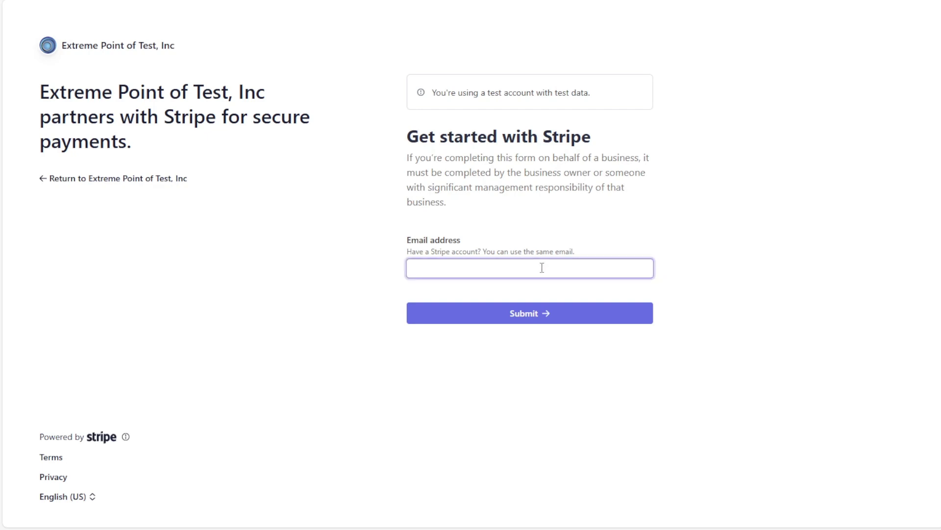
{"action": "type", "text": "test"}
{"action": "left_click", "coordinate": [580, 214]}
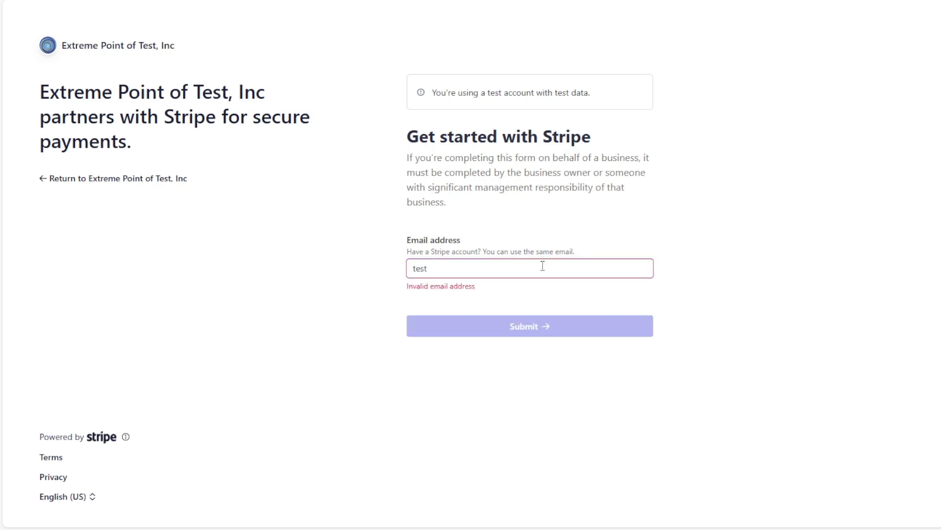
{"action": "key", "text": "ctrl+a"}
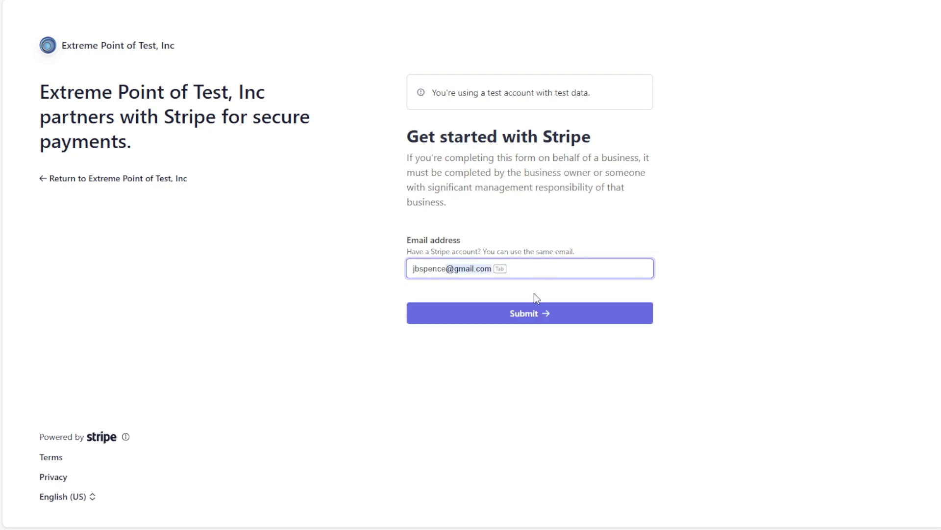
{"action": "key", "text": "Tab"}
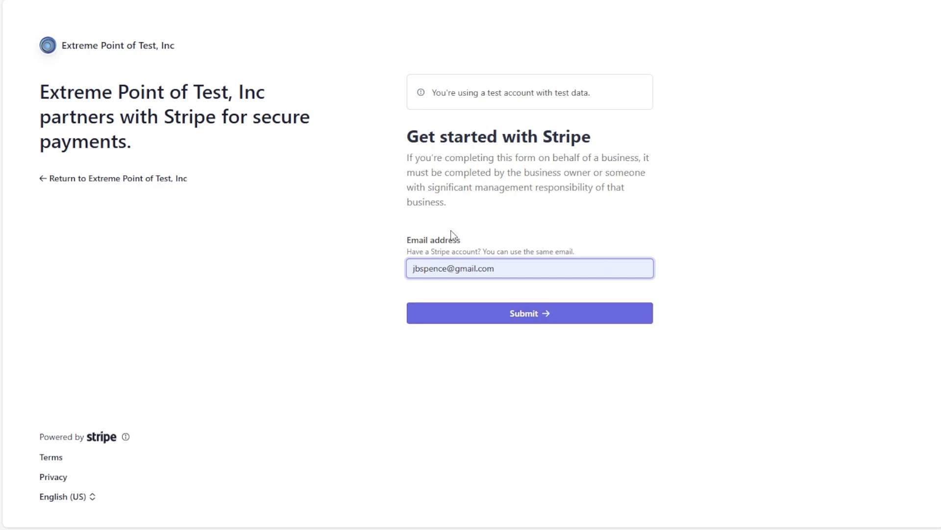
{"action": "left_click", "coordinate": [94, 179]}
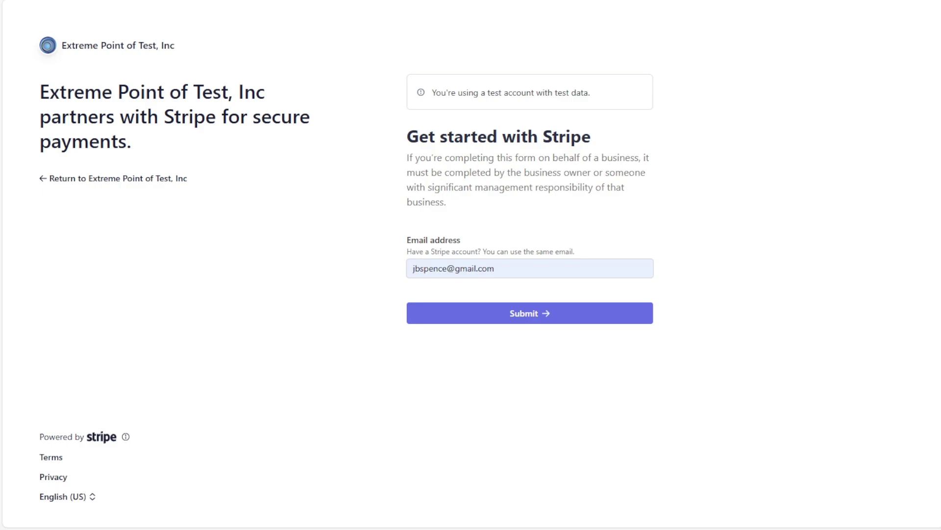
Log out of the current Thunder POS account and bring up the login form.
{"action": "left_click", "coordinate": [915, 23]}
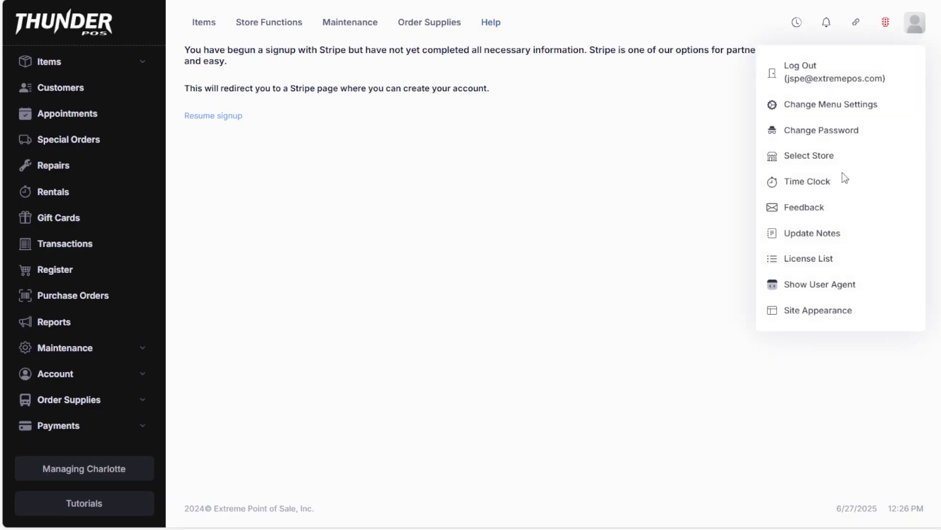
{"action": "left_click", "coordinate": [832, 71]}
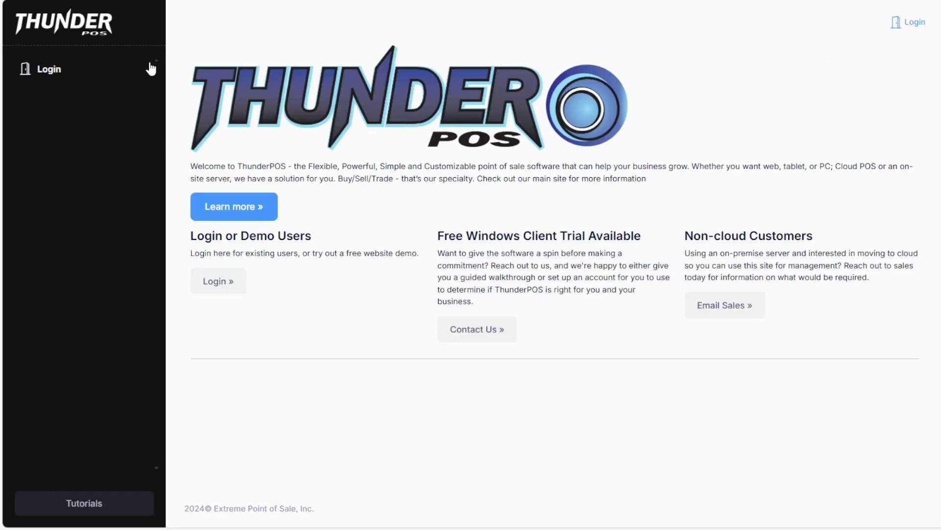
{"action": "left_click", "coordinate": [75, 72]}
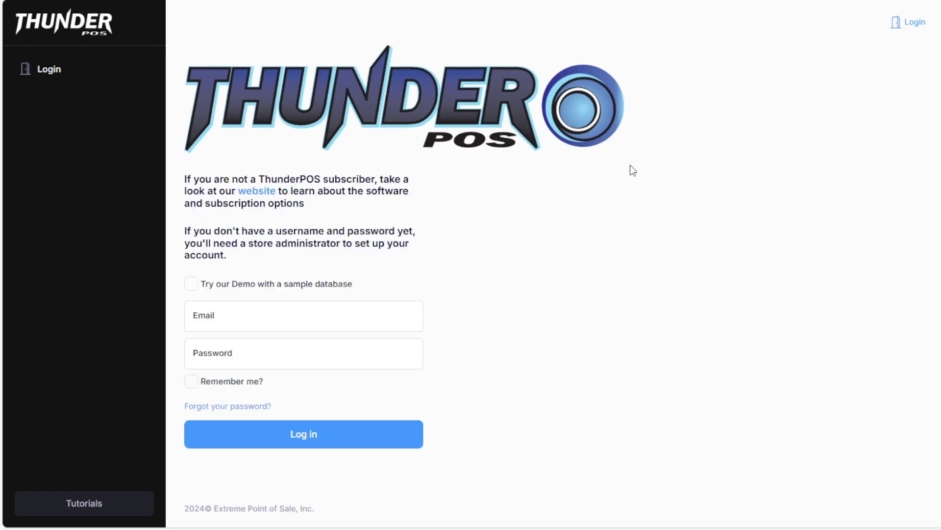
Sign in with the other store account's saved email and its password.
{"action": "left_click", "coordinate": [336, 319]}
{"action": "left_click", "coordinate": [323, 350]}
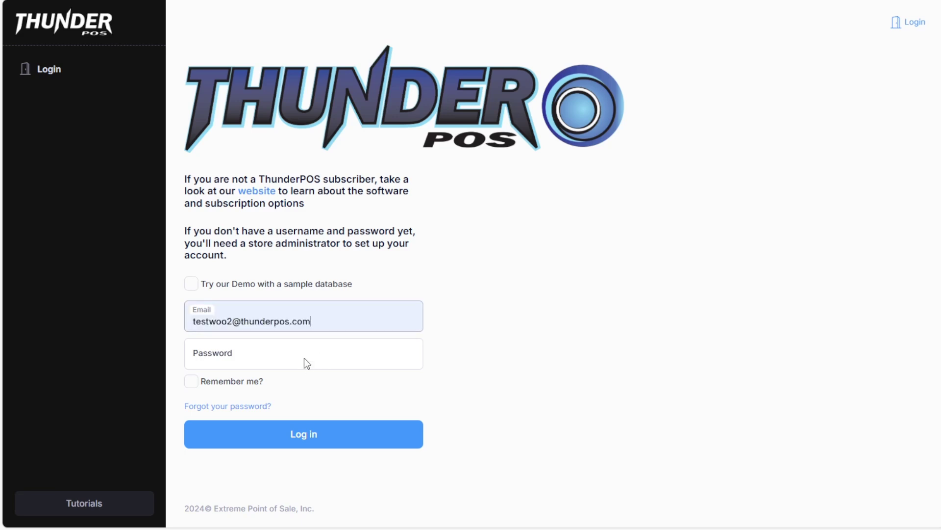
{"action": "left_click", "coordinate": [304, 358]}
{"action": "type", "text": "••••••••••••"}
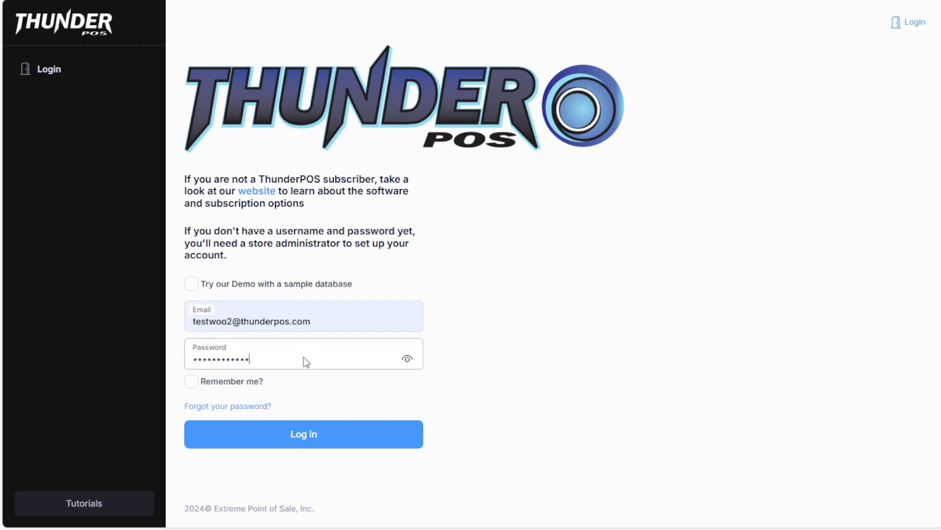
{"action": "key", "text": "Return"}
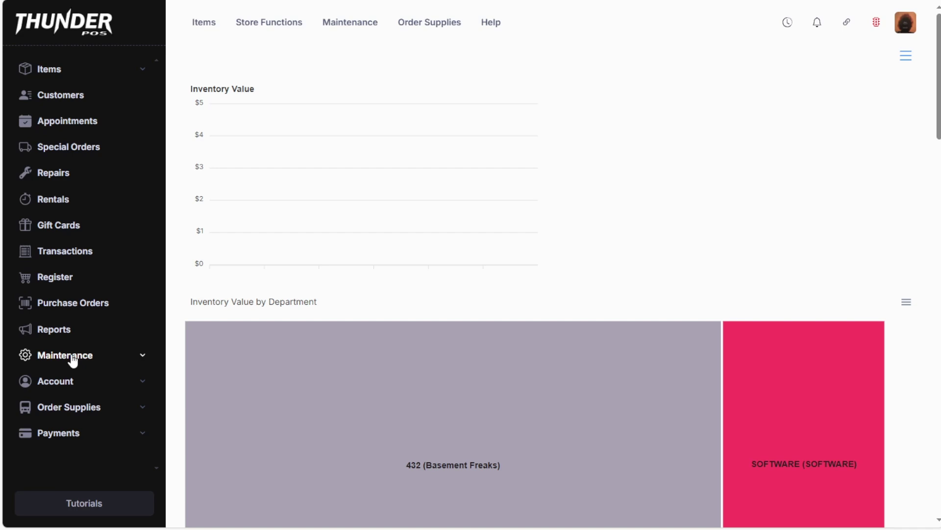
Open Stripe Payments settings and view the terminals for the Normal Canada location.
{"action": "left_click", "coordinate": [85, 435]}
{"action": "scroll", "coordinate": [83, 464], "scroll_direction": "down", "scroll_amount": 1}
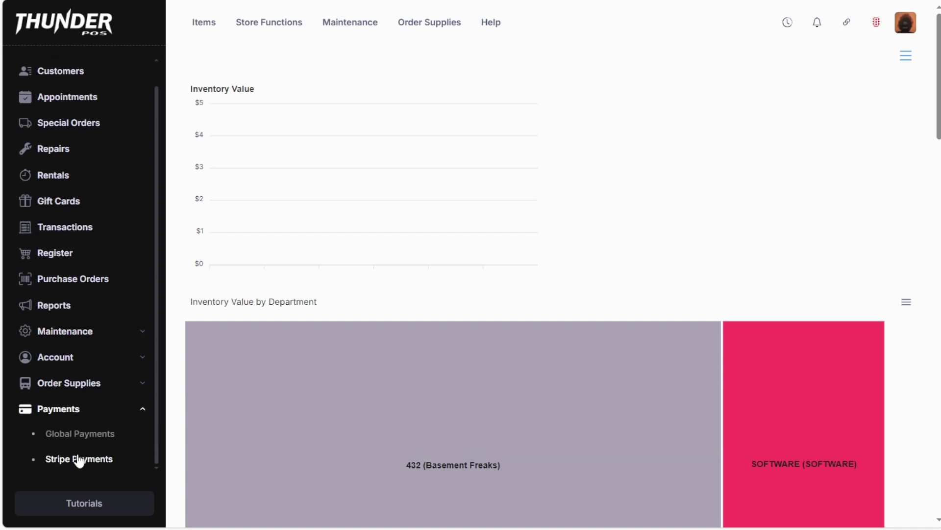
{"action": "left_click", "coordinate": [78, 461]}
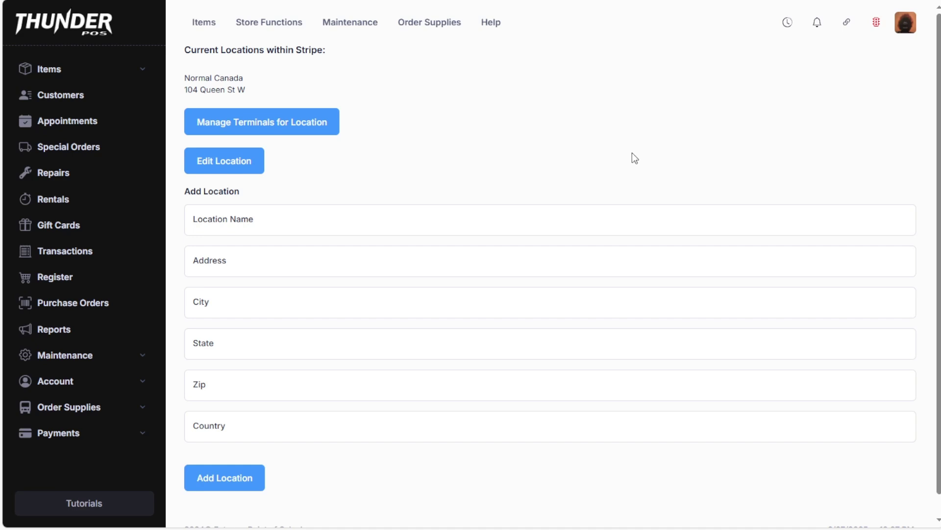
{"action": "left_click", "coordinate": [286, 132]}
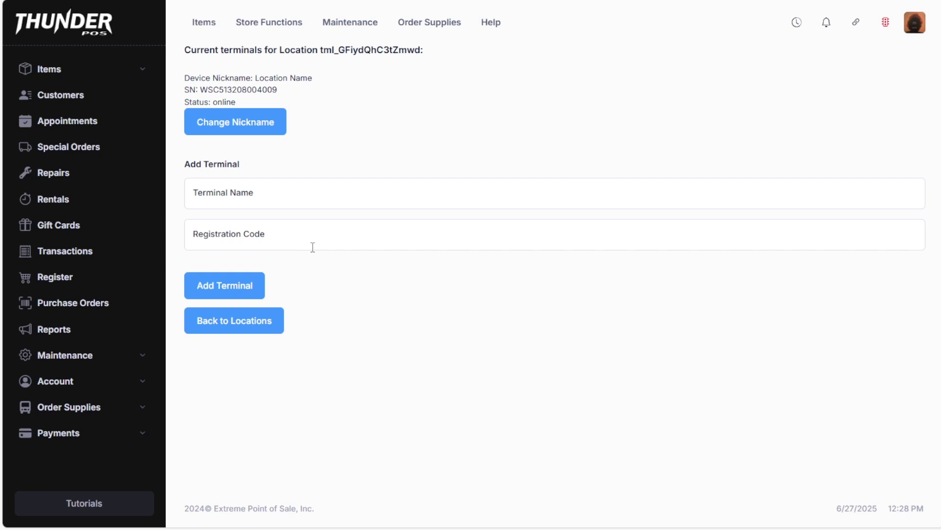
Go to the sales register and select the Web register.
{"action": "left_click", "coordinate": [89, 284]}
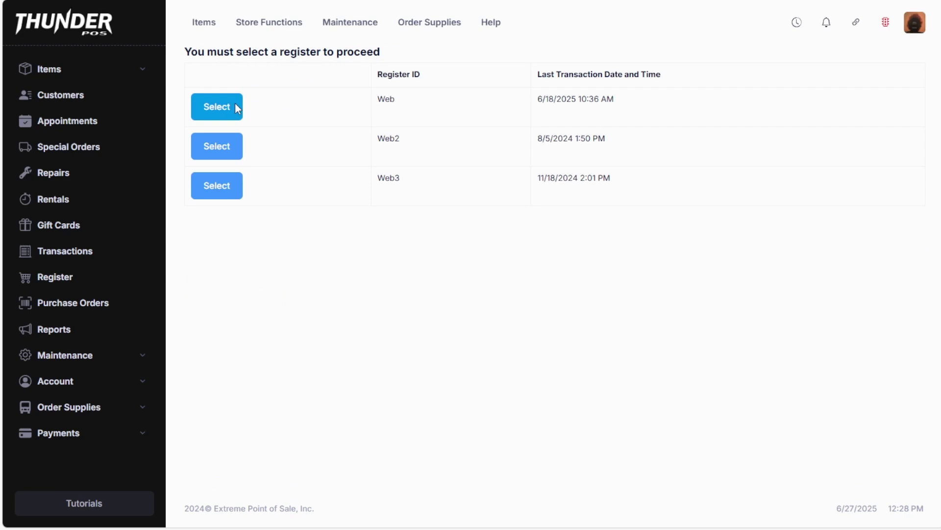
{"action": "left_click", "coordinate": [237, 108]}
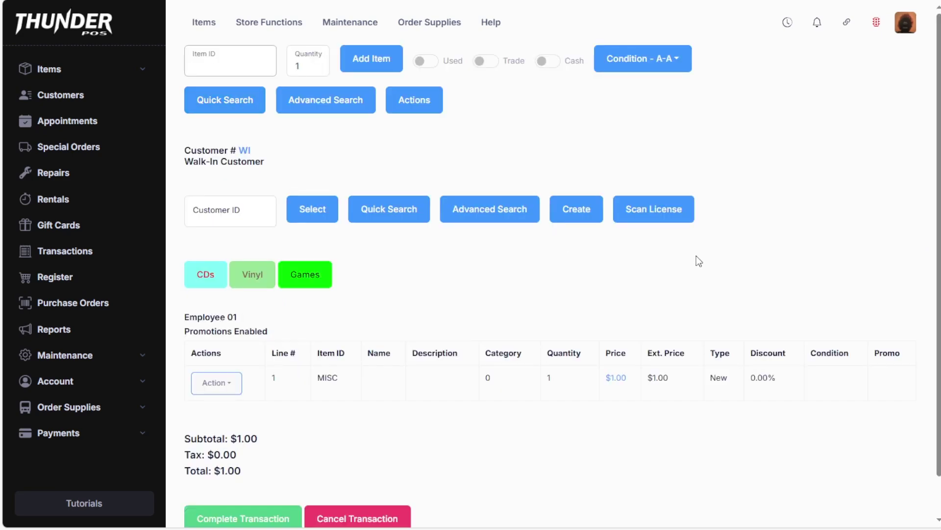
Make the WisePOS card reader the register's current credit card device.
{"action": "left_click", "coordinate": [422, 100]}
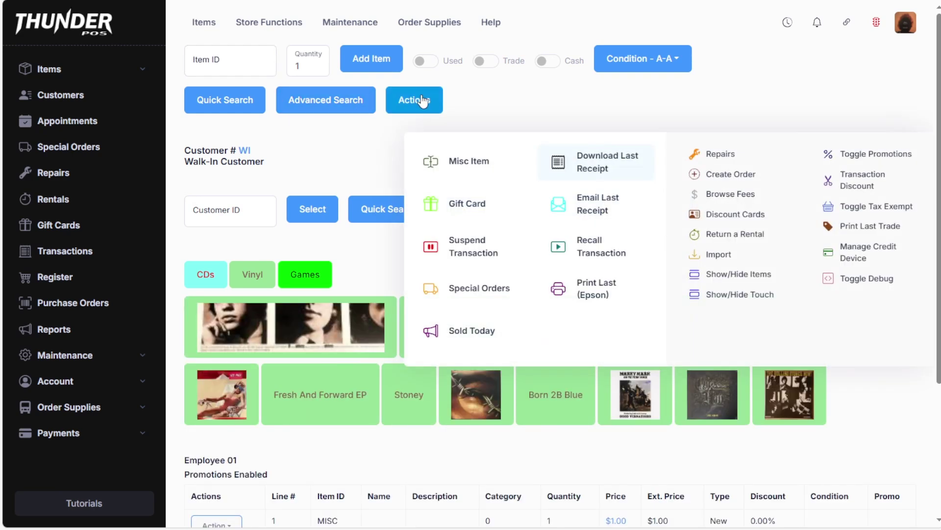
{"action": "left_click", "coordinate": [864, 252]}
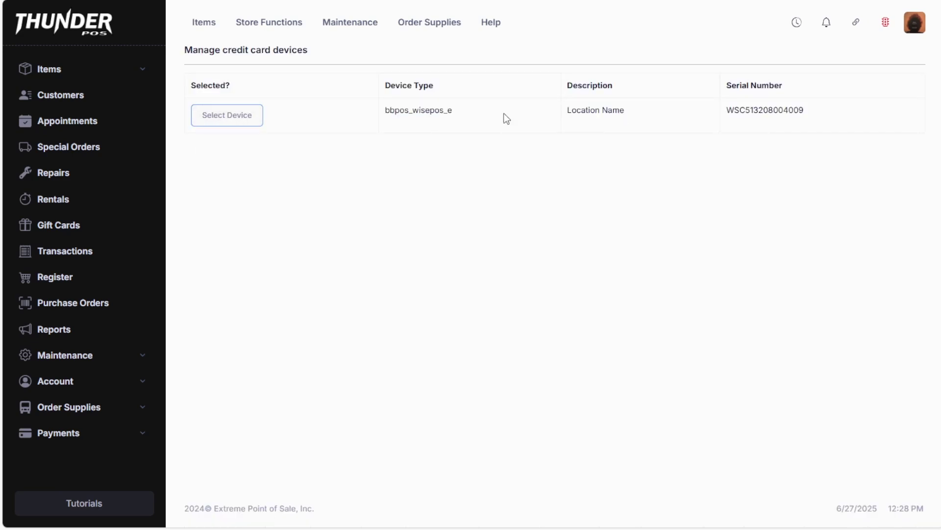
{"action": "left_click", "coordinate": [246, 118]}
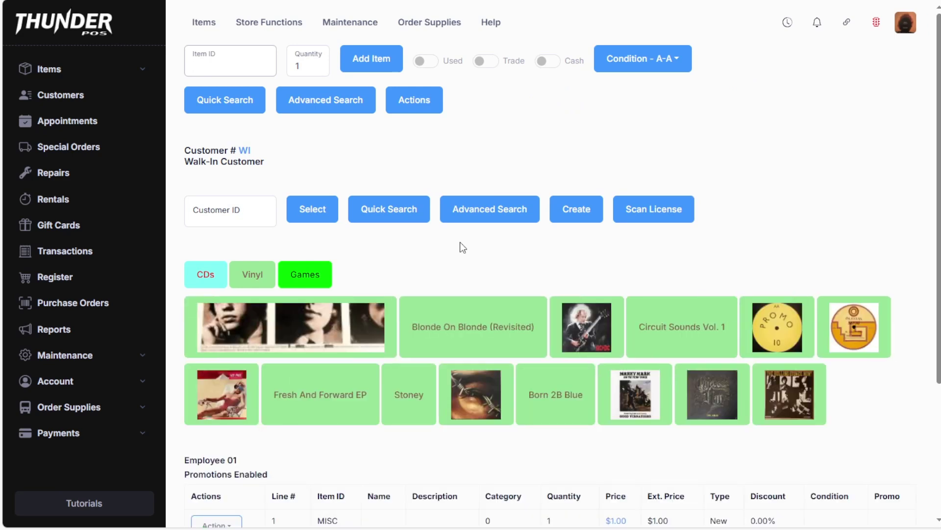
Pay the $1.00 sale by credit card, confirming the 1.00 amount.
{"action": "scroll", "coordinate": [367, 422], "scroll_direction": "down", "scroll_amount": 4}
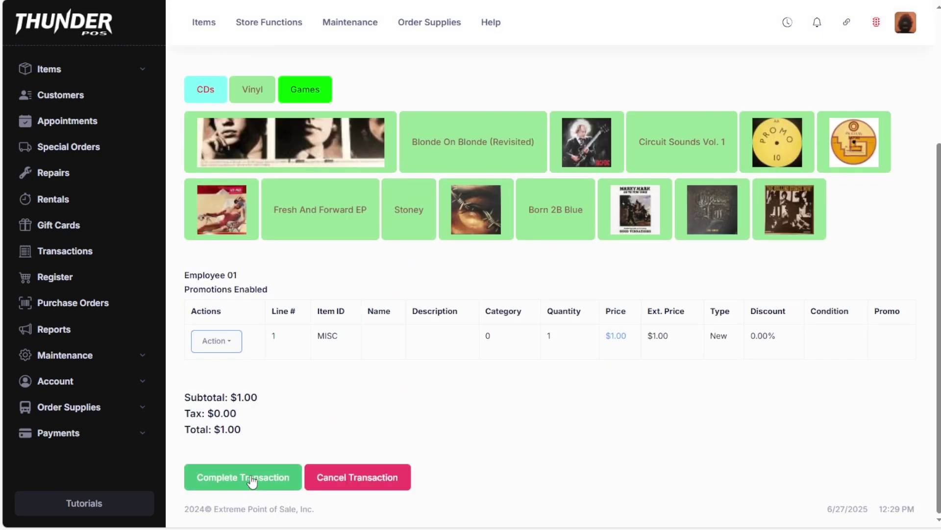
{"action": "left_click", "coordinate": [251, 478]}
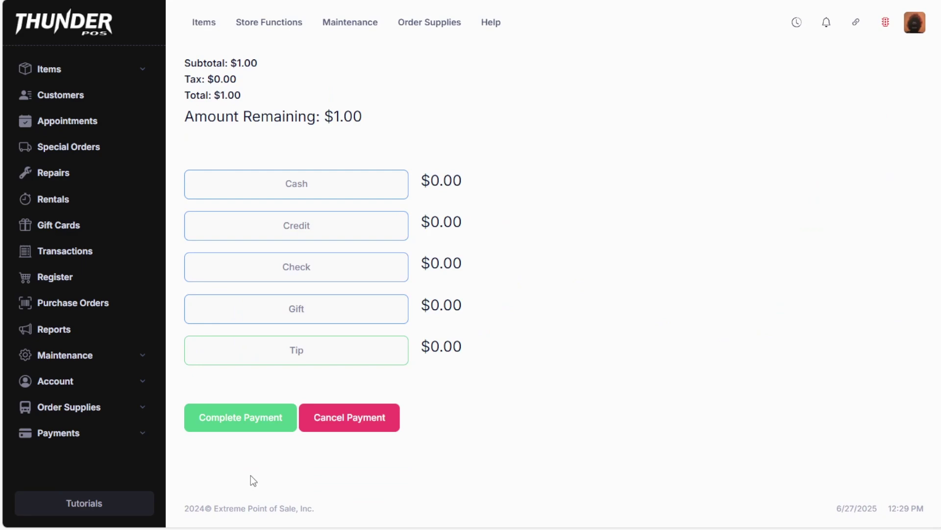
{"action": "left_click", "coordinate": [351, 228]}
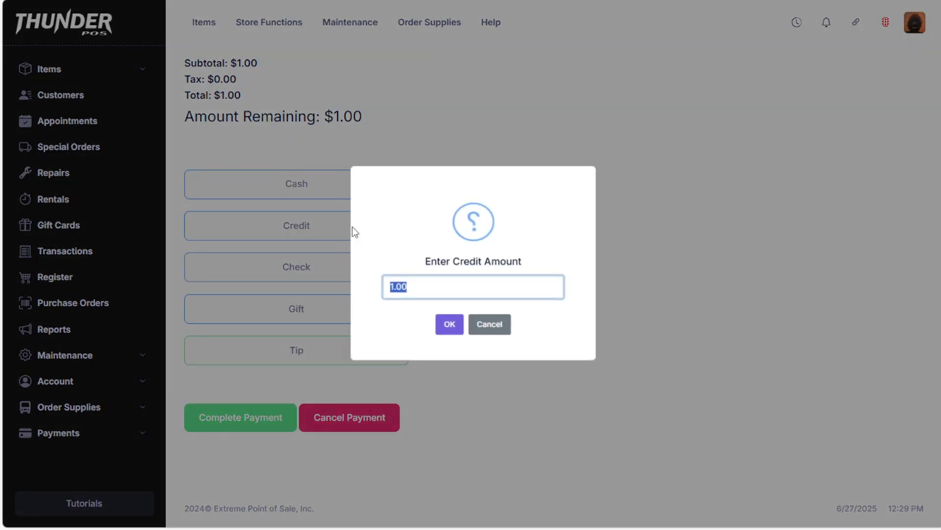
{"action": "left_click", "coordinate": [448, 326]}
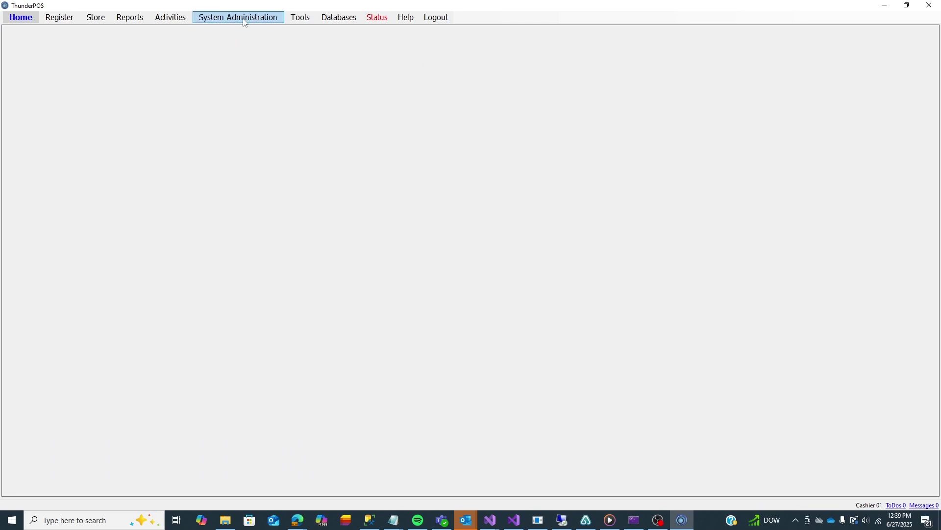
Open Stripe Settings under System Administration > Settings > Credit Cards and check the account status.
{"action": "left_click", "coordinate": [245, 20]}
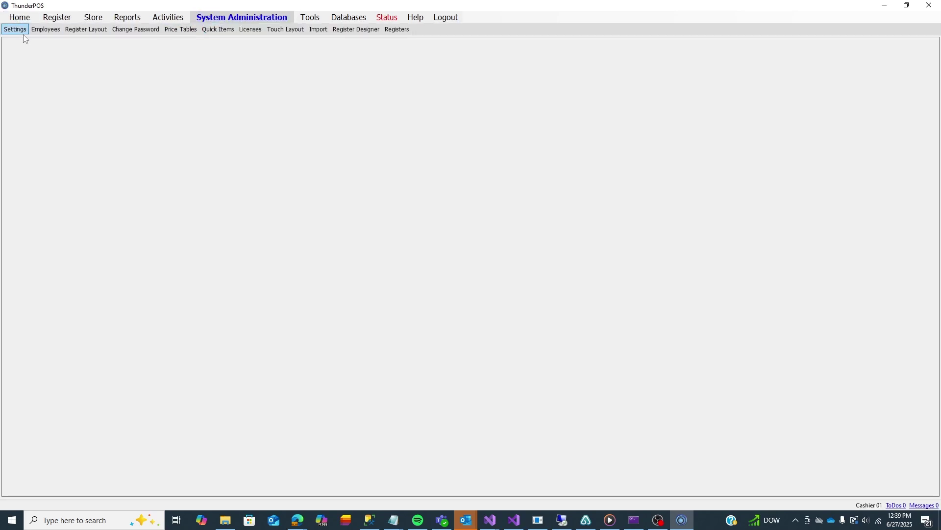
{"action": "left_click", "coordinate": [22, 31]}
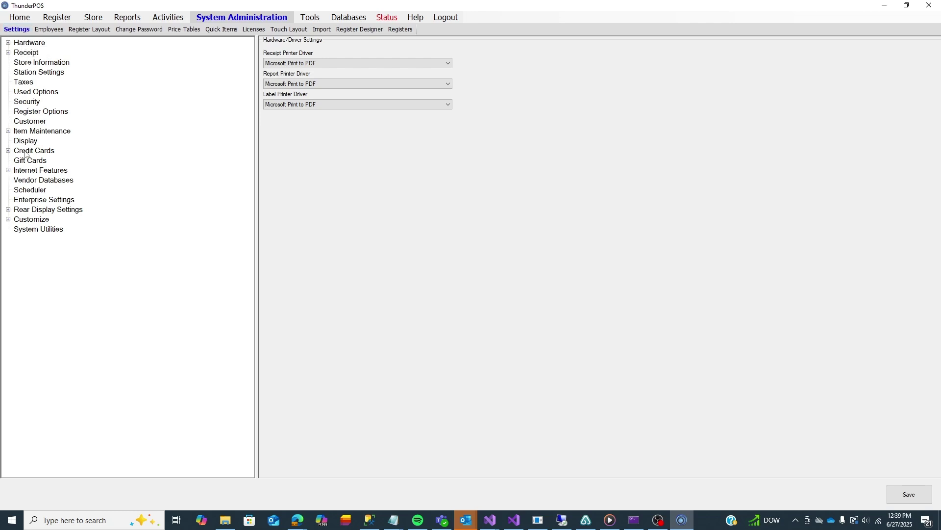
{"action": "left_click", "coordinate": [42, 153]}
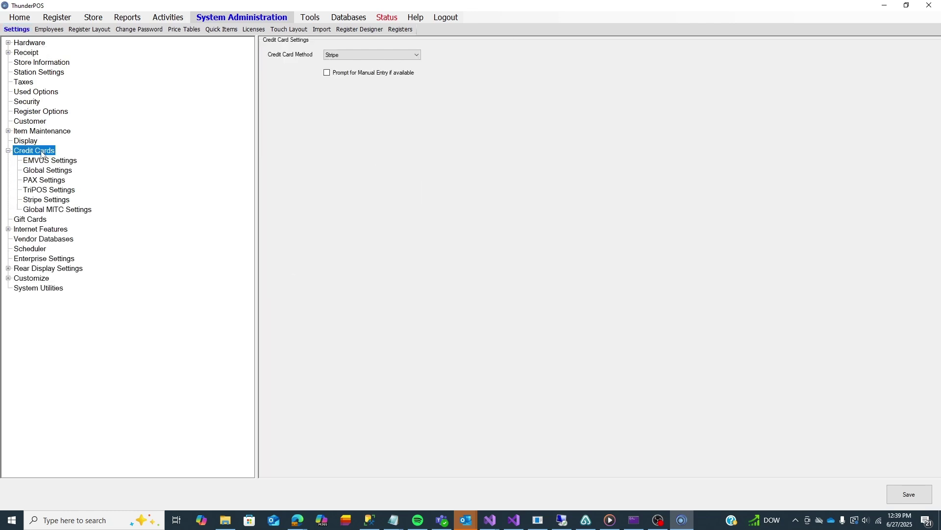
{"action": "left_click", "coordinate": [47, 202]}
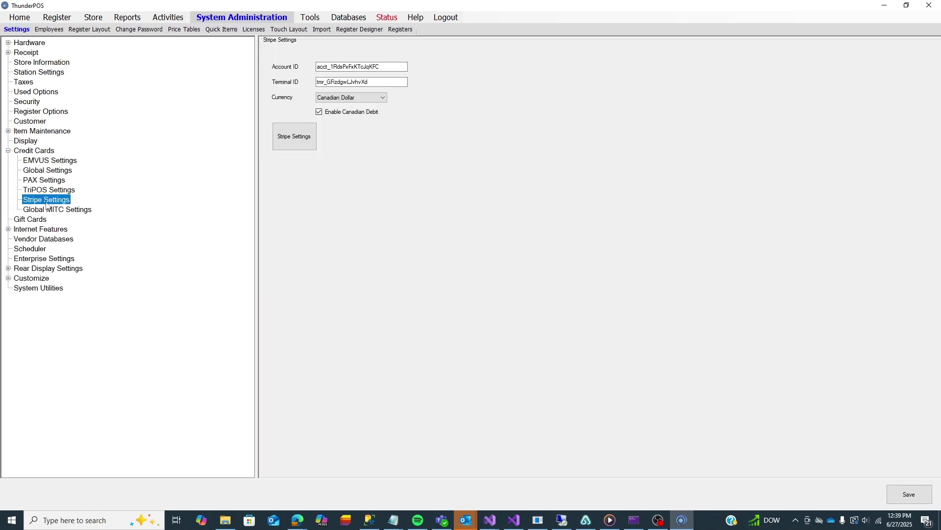
{"action": "left_click", "coordinate": [285, 142]}
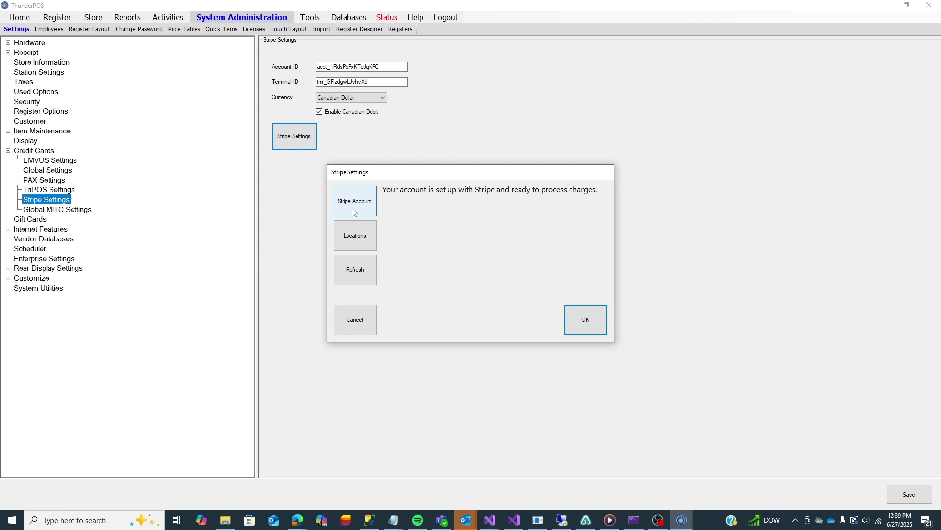
View the address details of the Normal Canada Stripe location.
{"action": "left_click", "coordinate": [354, 232]}
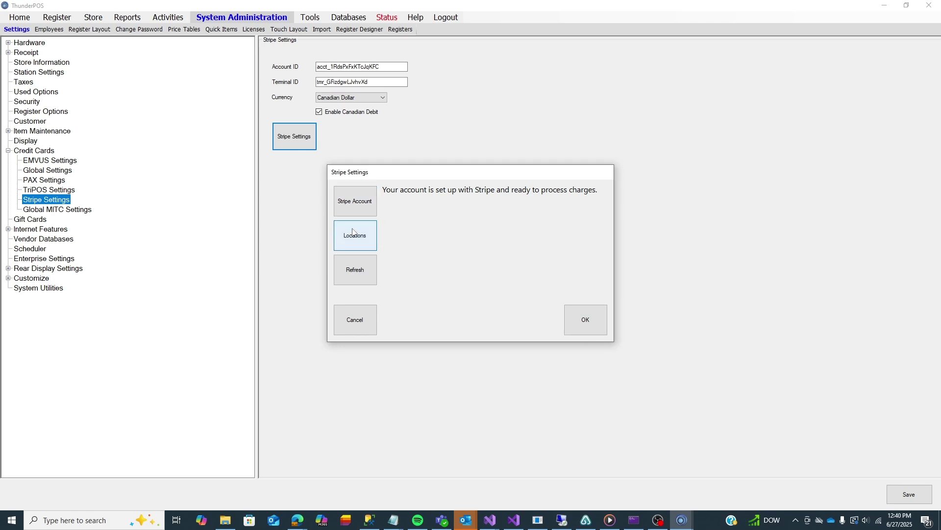
{"action": "left_click", "coordinate": [407, 179]}
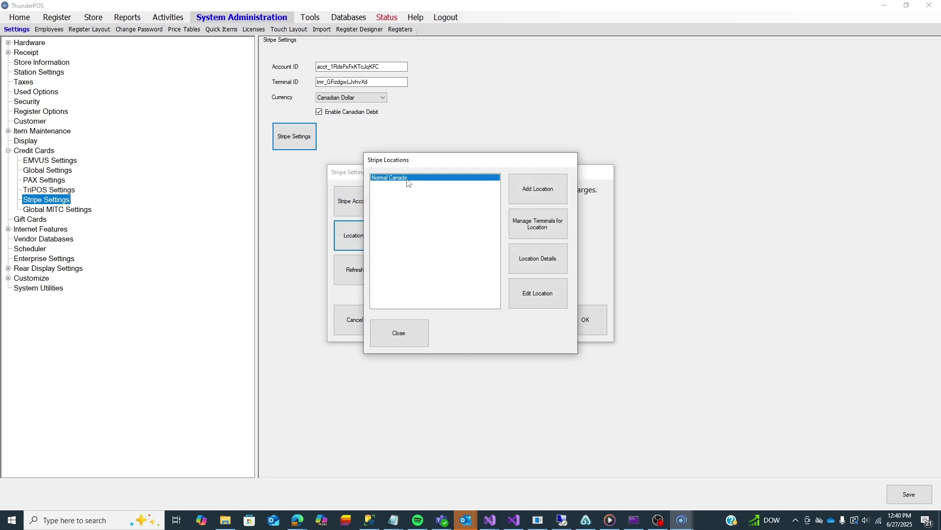
{"action": "left_click", "coordinate": [547, 261]}
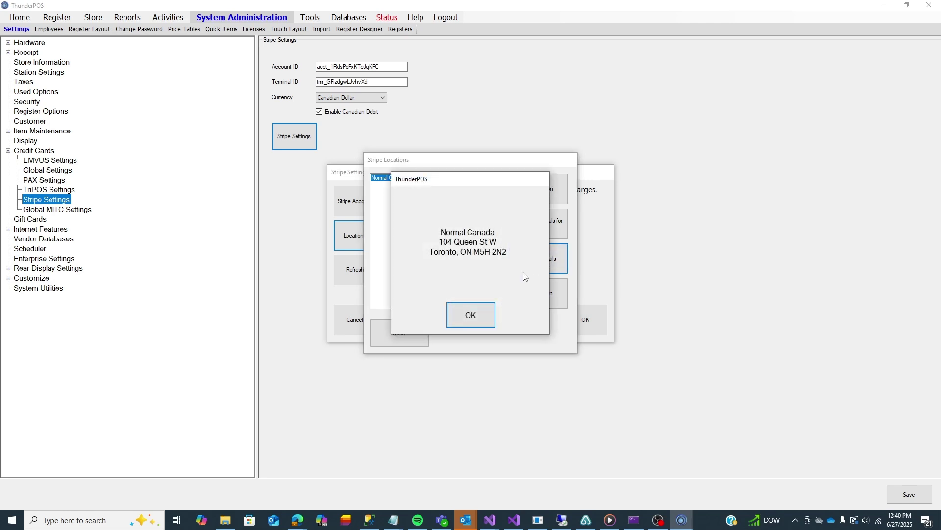
{"action": "left_click", "coordinate": [475, 317]}
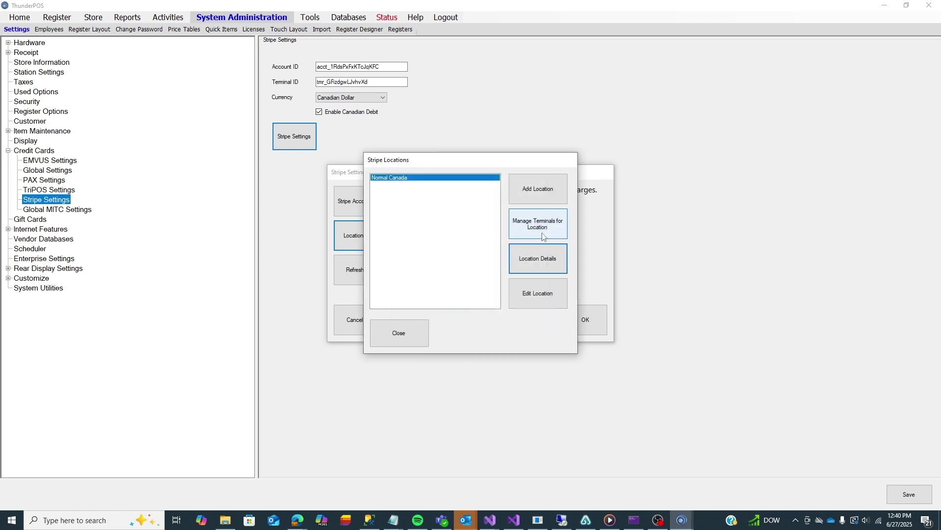
Check the location's terminal list, then close all Stripe windows without changes.
{"action": "left_click", "coordinate": [543, 237]}
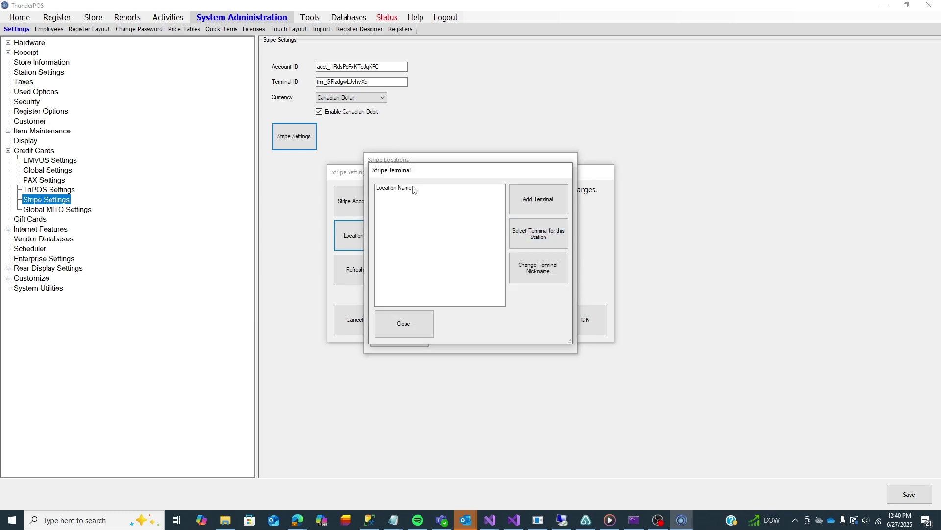
{"action": "left_click", "coordinate": [415, 188]}
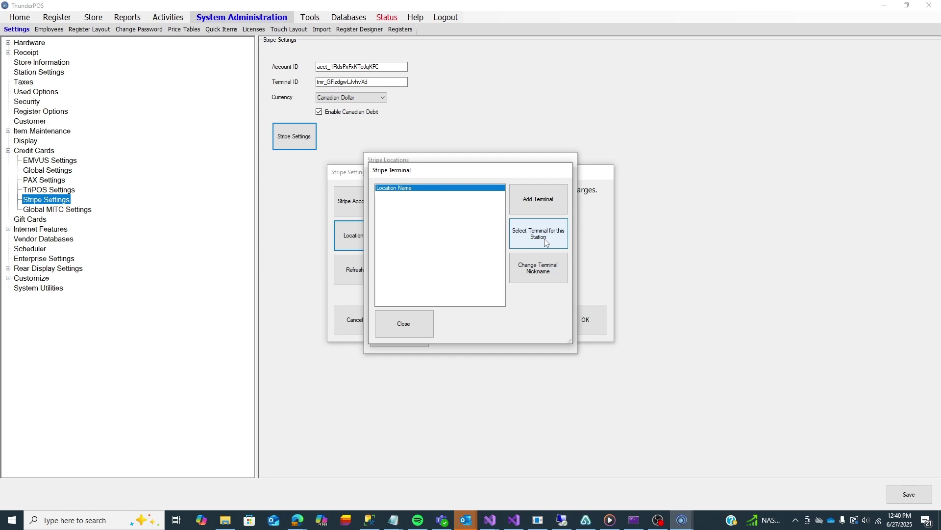
{"action": "left_click", "coordinate": [394, 325]}
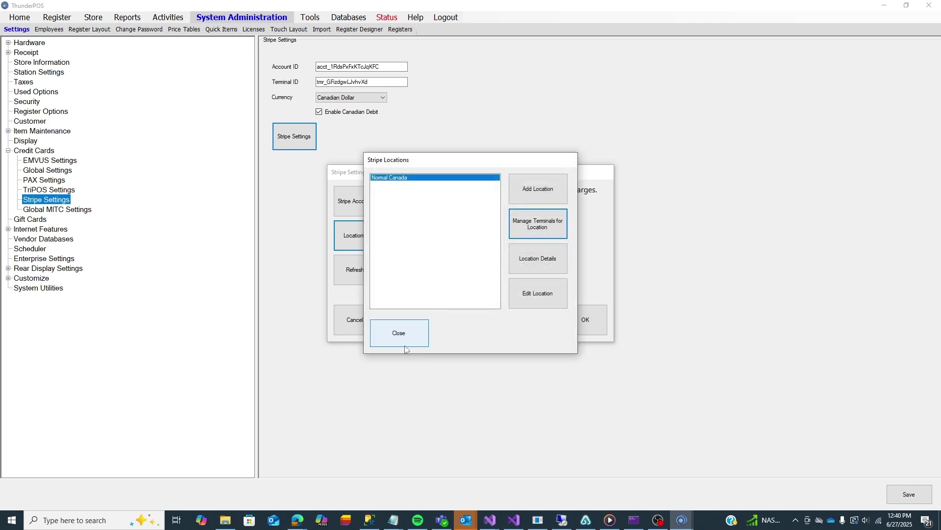
{"action": "left_click", "coordinate": [390, 334]}
{"action": "left_click", "coordinate": [355, 320]}
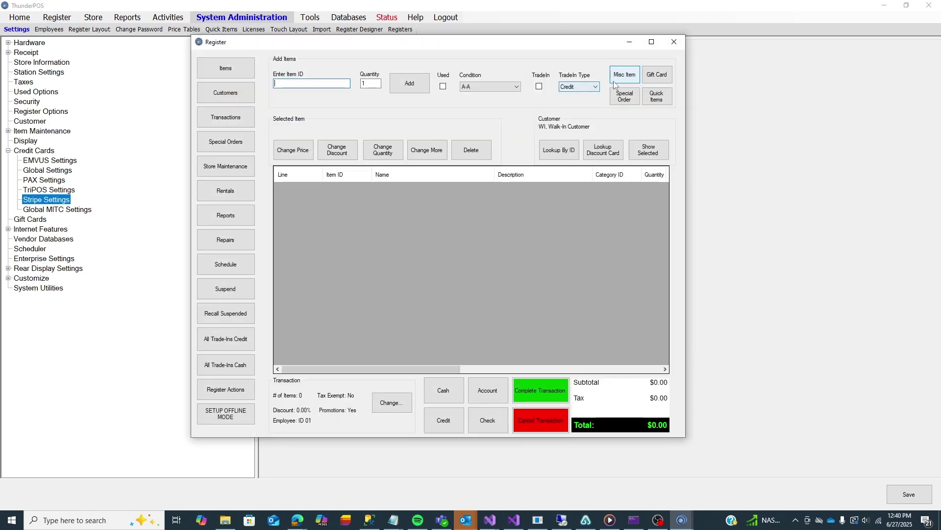
Add a misc item named 'test' priced 1 to the register sale.
{"action": "left_click", "coordinate": [616, 78]}
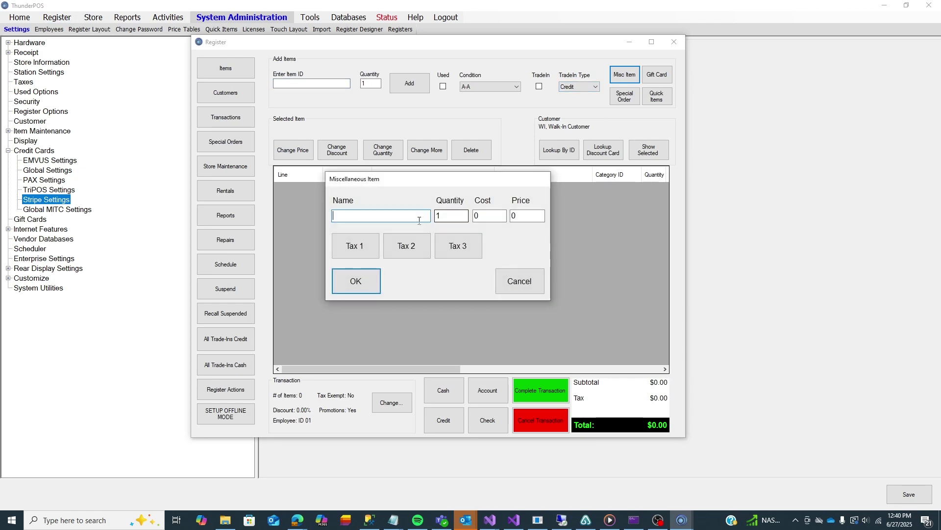
{"action": "type", "text": "test"}
{"action": "key", "text": "Tab"}
{"action": "key", "text": "Tab"}
{"action": "key", "text": "Tab"}
{"action": "type", "text": "1"}
{"action": "left_click", "coordinate": [358, 289]}
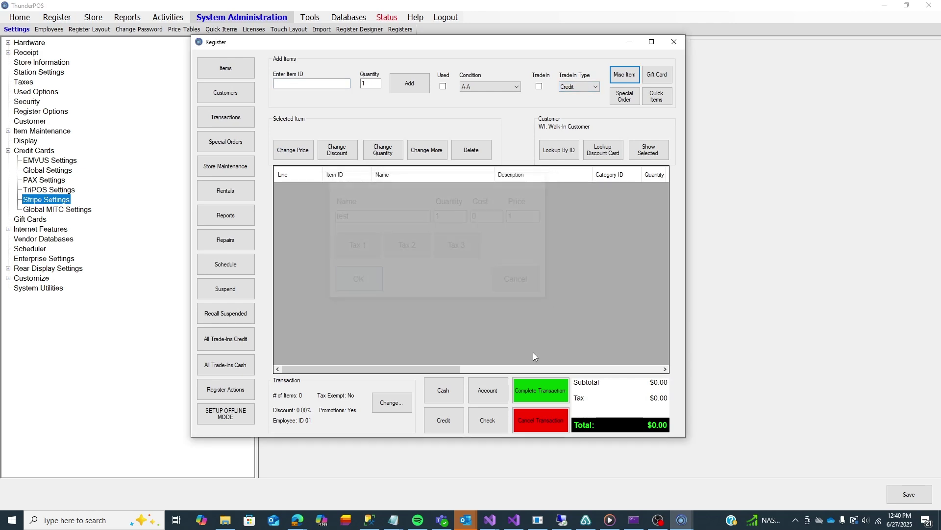
Attempt a $1.00 credit payment, then cancel the card processing and void the sale.
{"action": "left_click", "coordinate": [548, 390]}
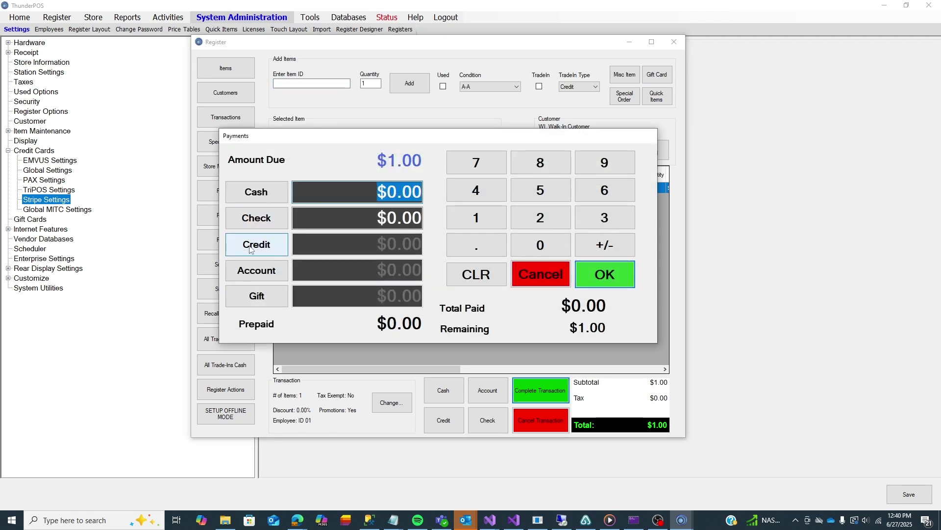
{"action": "left_click", "coordinate": [250, 247]}
{"action": "left_click", "coordinate": [395, 255]}
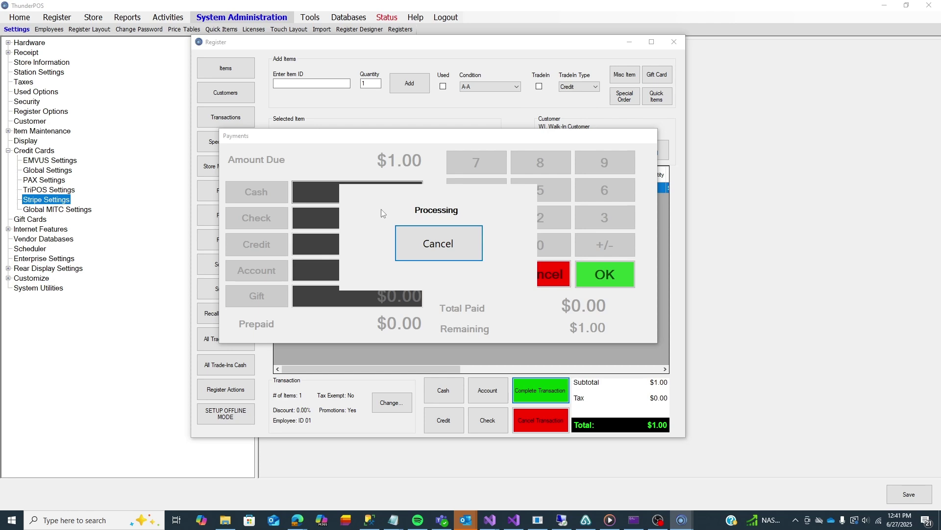
{"action": "left_click", "coordinate": [460, 245]}
{"action": "left_click", "coordinate": [477, 272]}
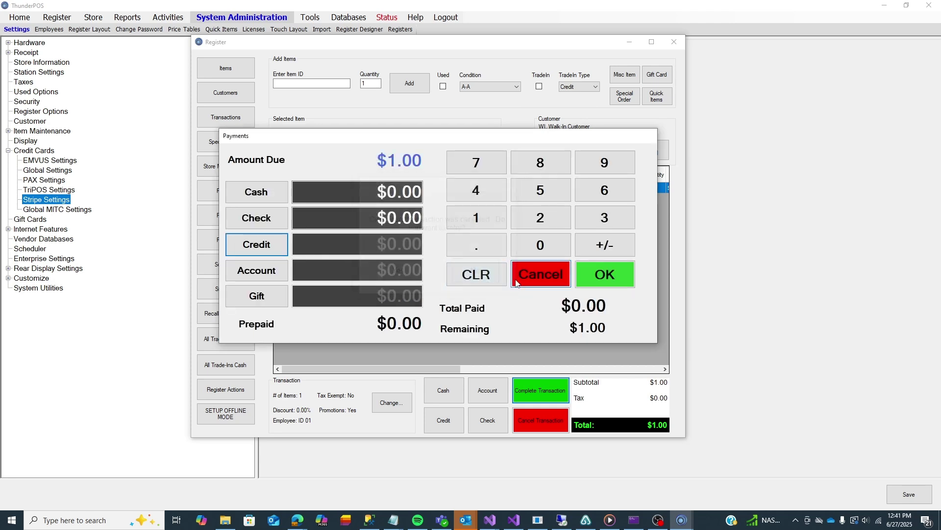
{"action": "left_click", "coordinate": [552, 273]}
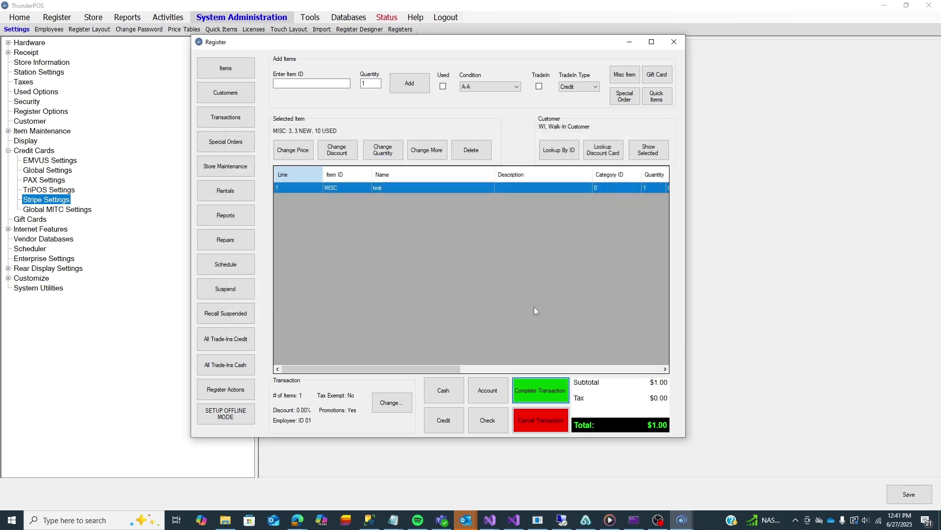
{"action": "left_click", "coordinate": [535, 426]}
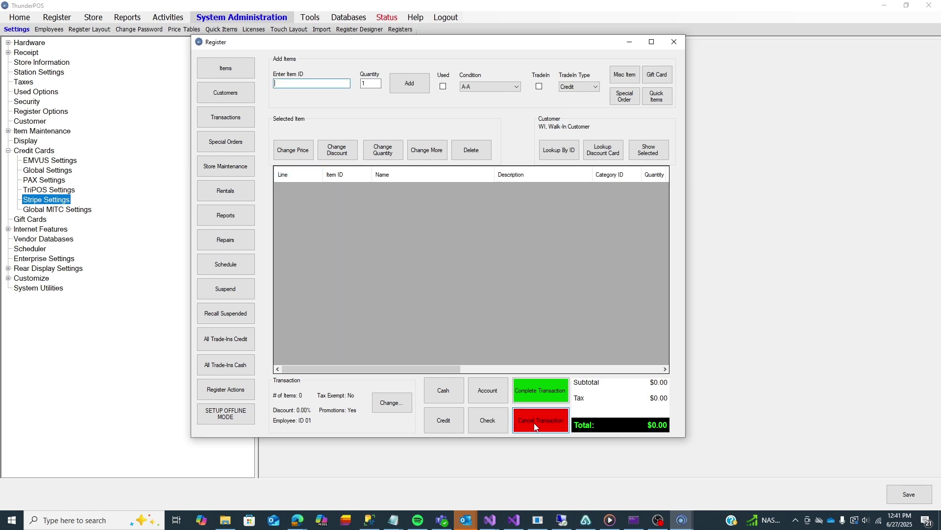